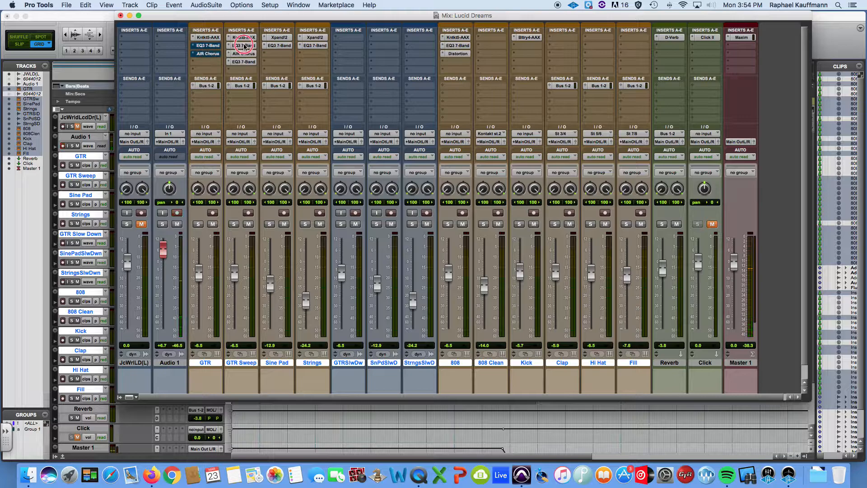
Step: Bypass the lower EQ3 7-Band on GTR Sweep, the EQ3 on Sine Pad and Strings, and the EQ3 and Distortion on 808
{"action": "left_click", "coordinate": [244, 62], "text": "super"}
{"action": "left_click", "coordinate": [274, 45], "text": "super"}
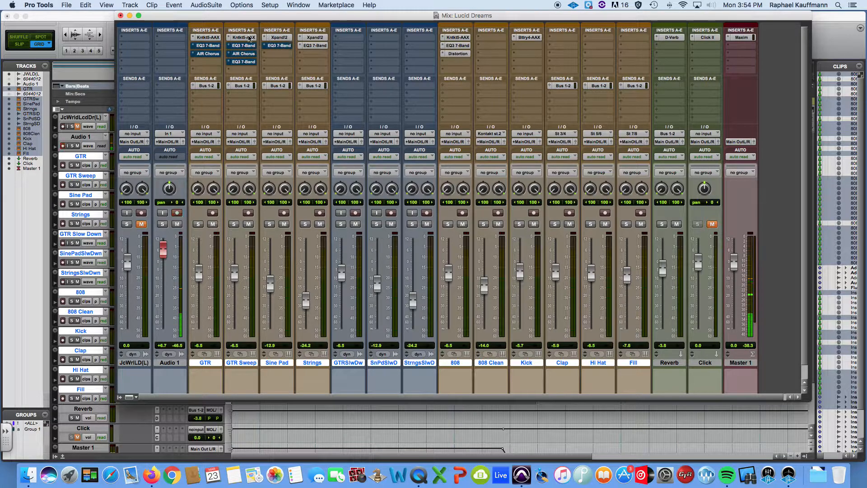
{"action": "left_click", "coordinate": [314, 46], "text": "super"}
{"action": "left_click", "coordinate": [454, 45], "text": "super"}
{"action": "left_click", "coordinate": [455, 54], "text": "super"}
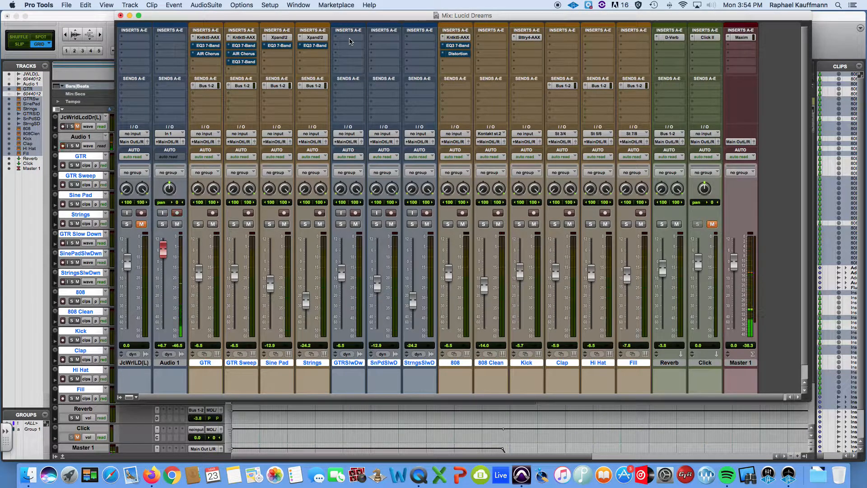
Step: Examine the slow-down clips near bar 32 in the Edit window
{"action": "key", "text": "super+equal"}
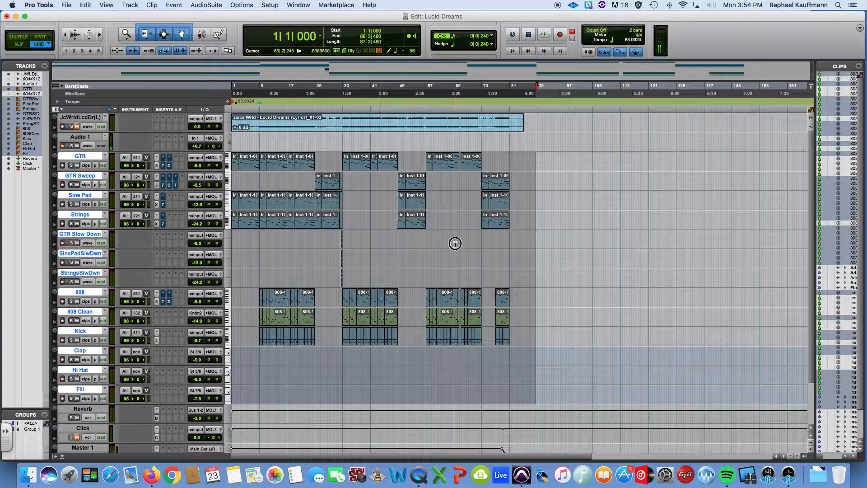
{"action": "left_click", "coordinate": [373, 181]}
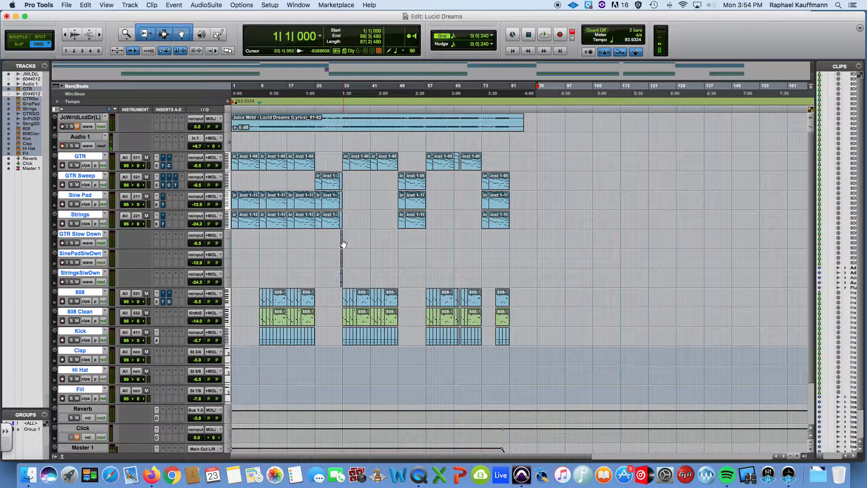
{"action": "key", "text": "t"}
{"action": "key", "text": "t"}
{"action": "key", "text": "t"}
{"action": "scroll", "coordinate": [670, 249], "scroll_direction": "right", "scroll_amount": 3}
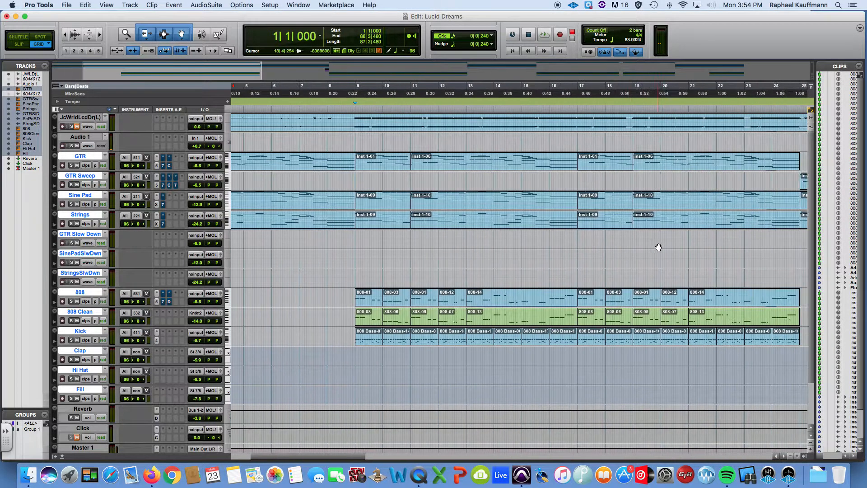
{"action": "scroll", "coordinate": [658, 247], "scroll_direction": "right", "scroll_amount": 15}
{"action": "left_click", "coordinate": [535, 243]}
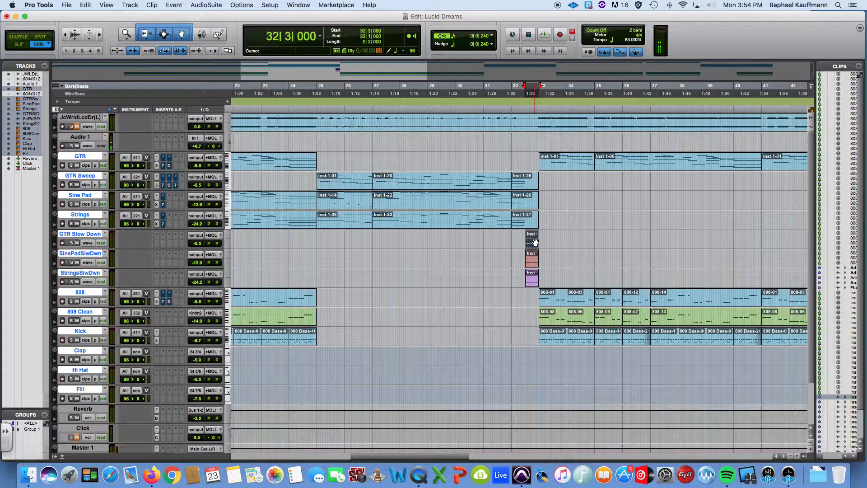
{"action": "key", "text": "r"}
{"action": "key", "text": "r"}
{"action": "key", "text": "r"}
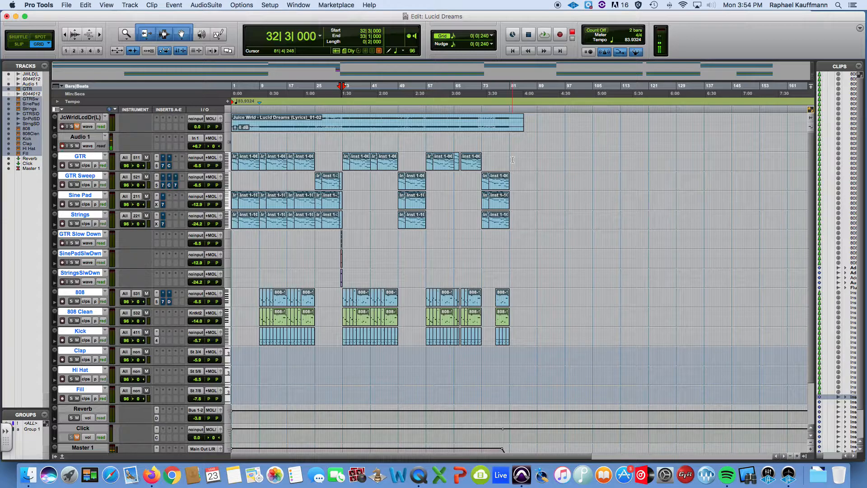
Step: Select the tracks GTR through Fill and a time range from bar 1 to about bar 84, past the last clips
{"action": "left_click_drag", "start_coordinate": [512, 160], "coordinate": [161, 338]}
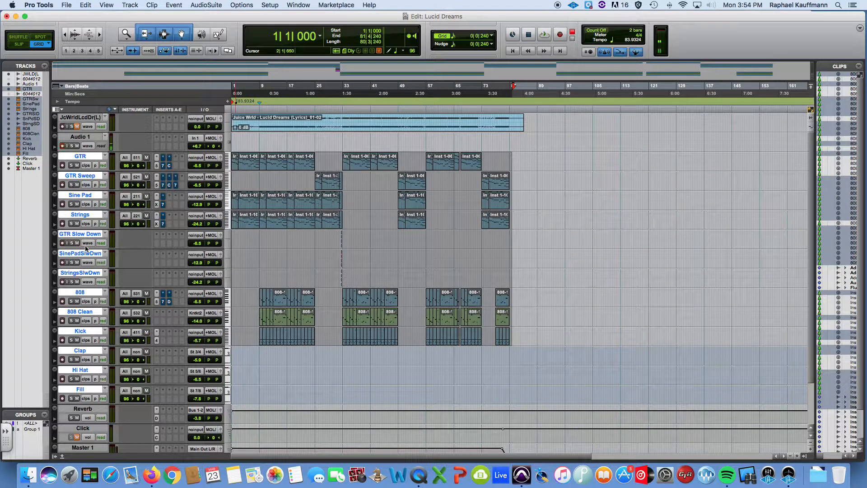
{"action": "left_click", "coordinate": [257, 384]}
{"action": "left_click", "coordinate": [74, 389], "text": "super"}
{"action": "left_click", "coordinate": [74, 390]}
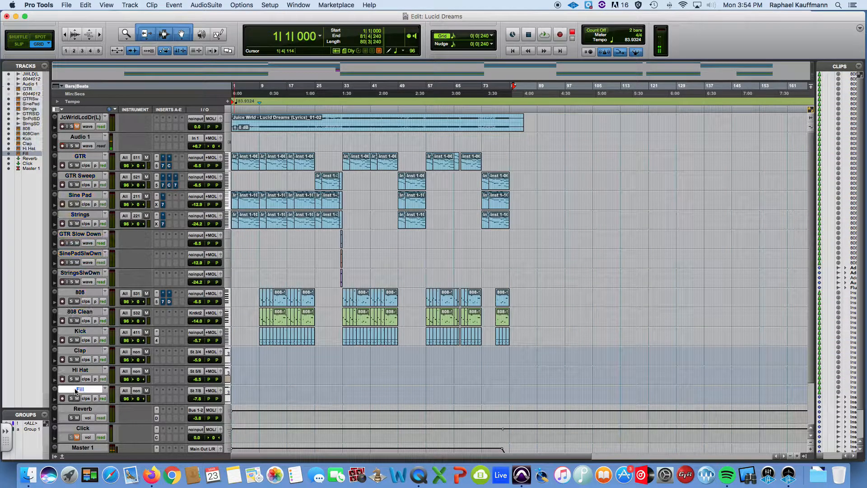
{"action": "left_click", "coordinate": [80, 157], "text": "shift"}
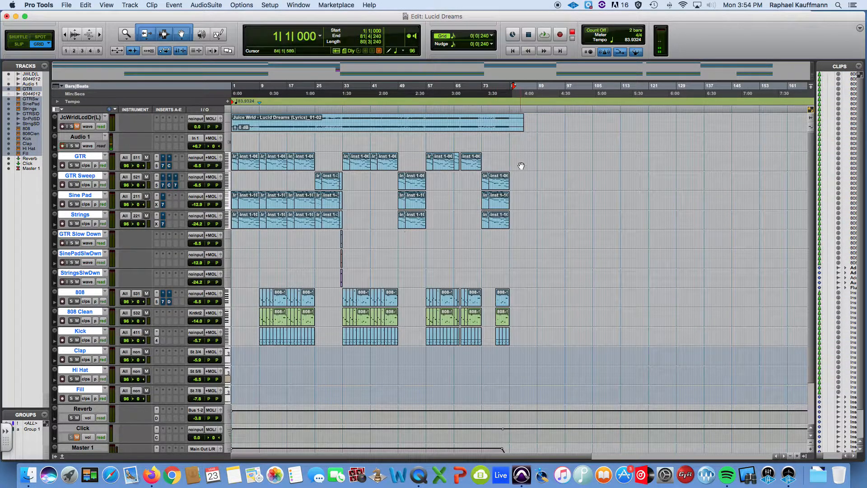
{"action": "left_click_drag", "start_coordinate": [523, 160], "coordinate": [210, 343]}
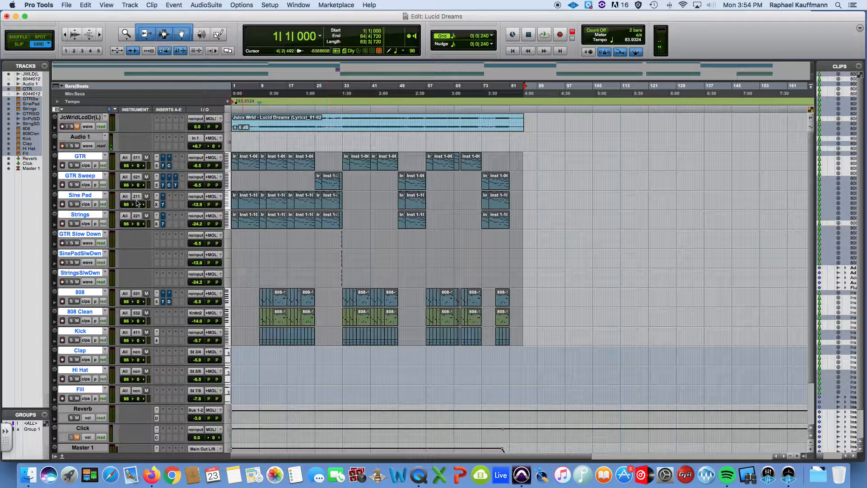
{"action": "right_click", "coordinate": [79, 157]}
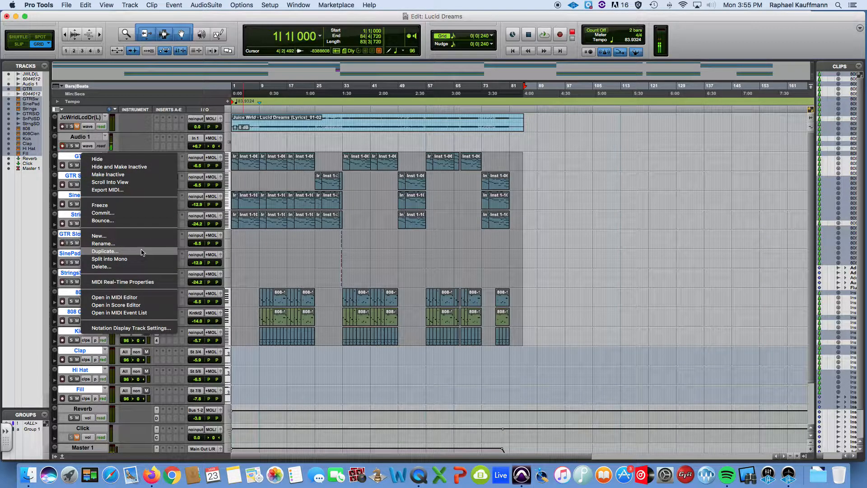
{"action": "left_click", "coordinate": [112, 215]}
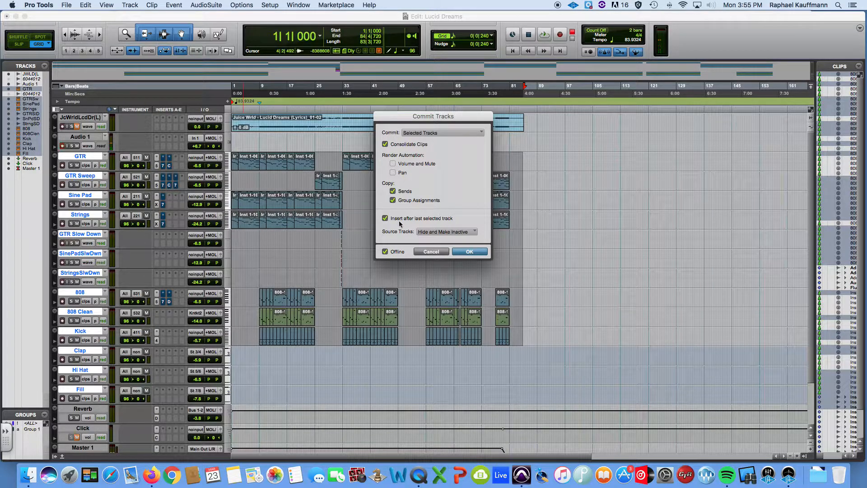
{"action": "left_click", "coordinate": [447, 236]}
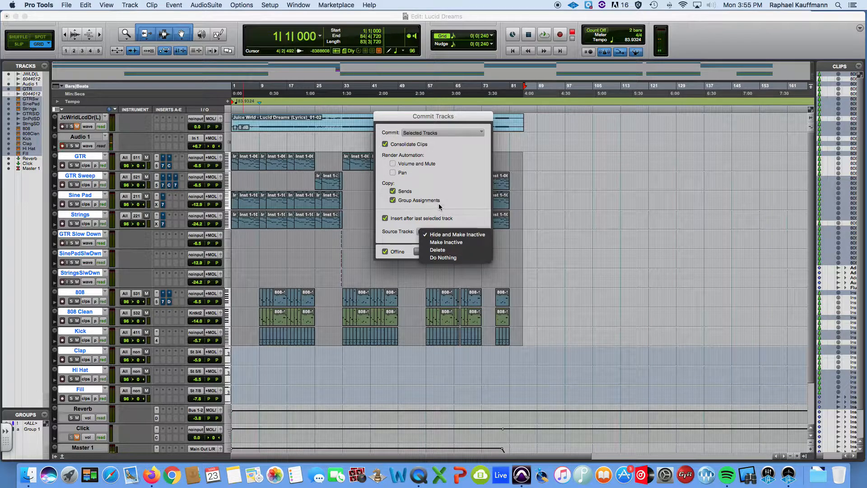
{"action": "left_click", "coordinate": [421, 201]}
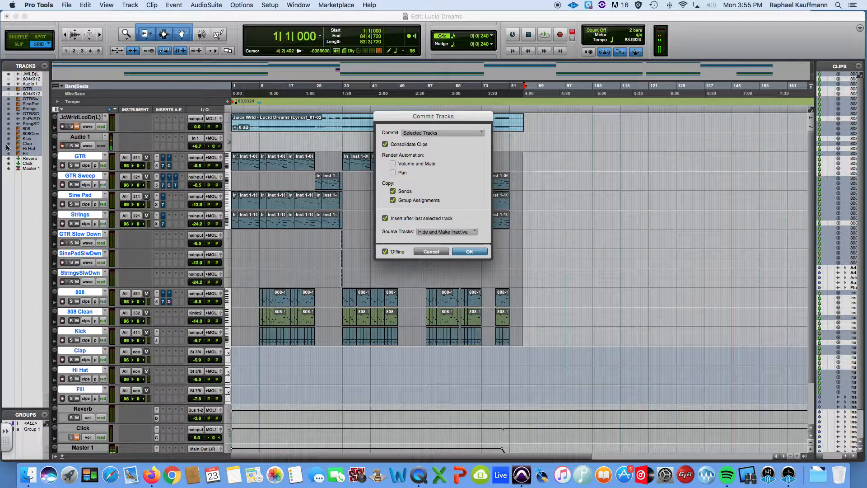
{"action": "left_click", "coordinate": [432, 252]}
Step: Save a copy of the session as Lucid Dreams_Commit in the Lucid Dreams folder
{"action": "left_click", "coordinate": [66, 4]}
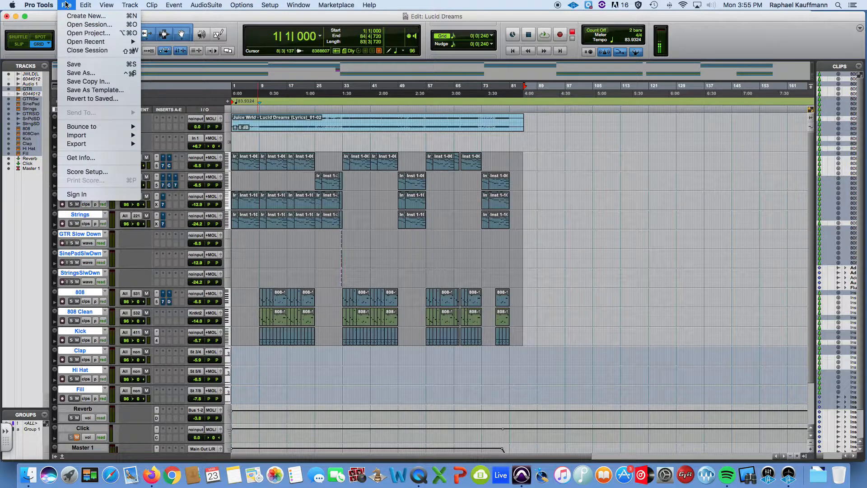
{"action": "left_click", "coordinate": [77, 73]}
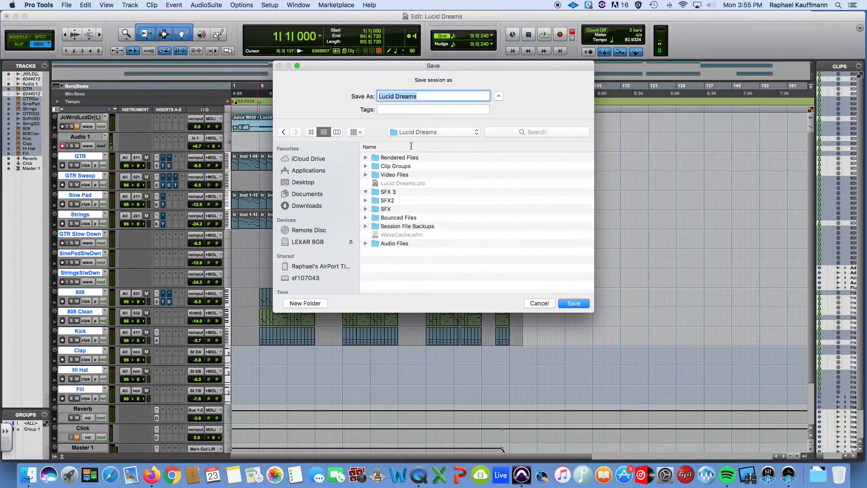
{"action": "left_click", "coordinate": [421, 96]}
{"action": "type", "text": "_Commit"}
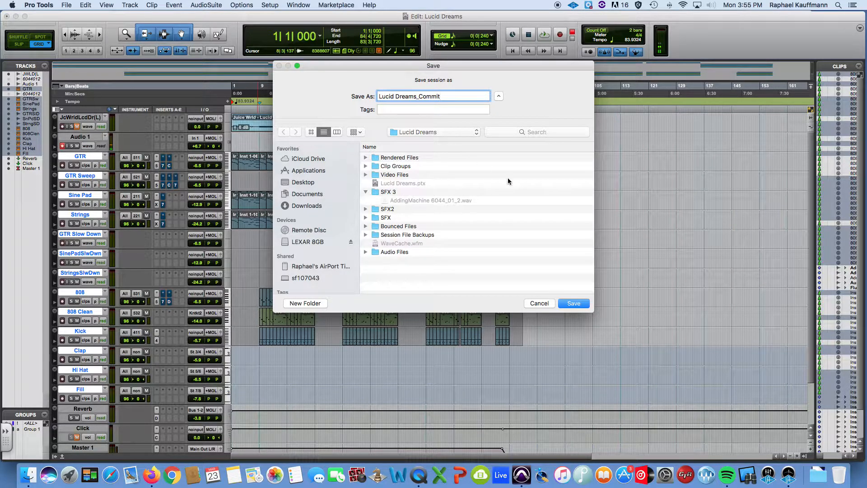
{"action": "left_click", "coordinate": [578, 303]}
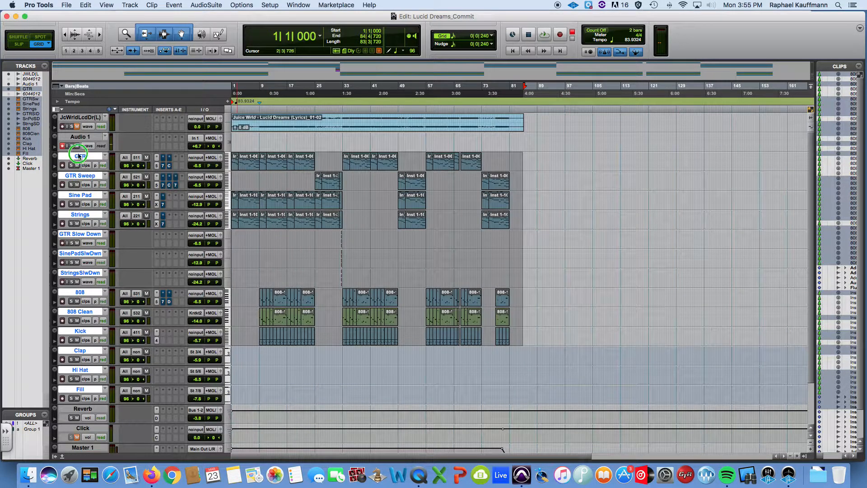
Step: Commit the selected tracks offline to audio with consolidated clips, hiding the source tracks and making them inactive
{"action": "right_click", "coordinate": [78, 156]}
{"action": "left_click", "coordinate": [97, 219]}
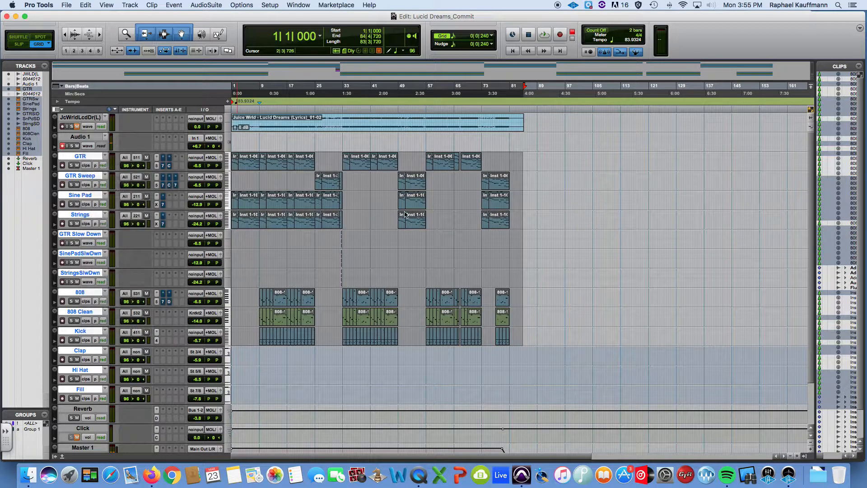
{"action": "left_click", "coordinate": [470, 251]}
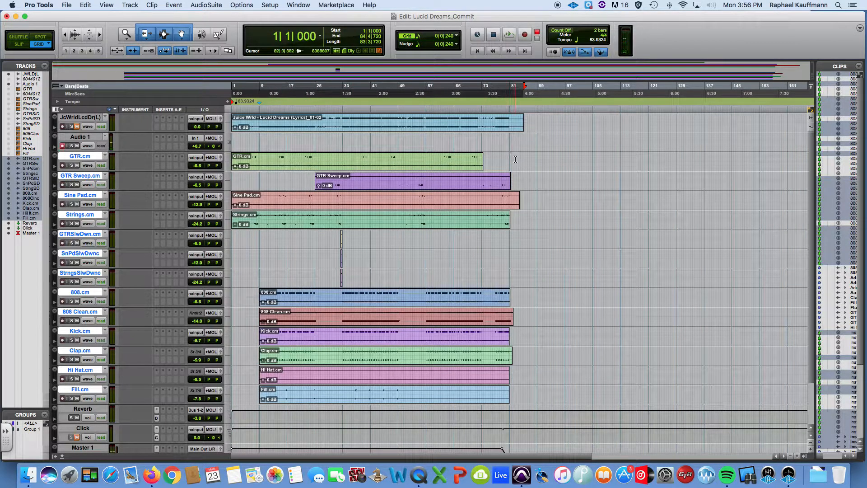
Step: Consolidate the clips on all committed tracks, GTR.cm through Fill.cm, from bar 1 to about bar 84
{"action": "left_click_drag", "start_coordinate": [519, 159], "coordinate": [208, 392]}
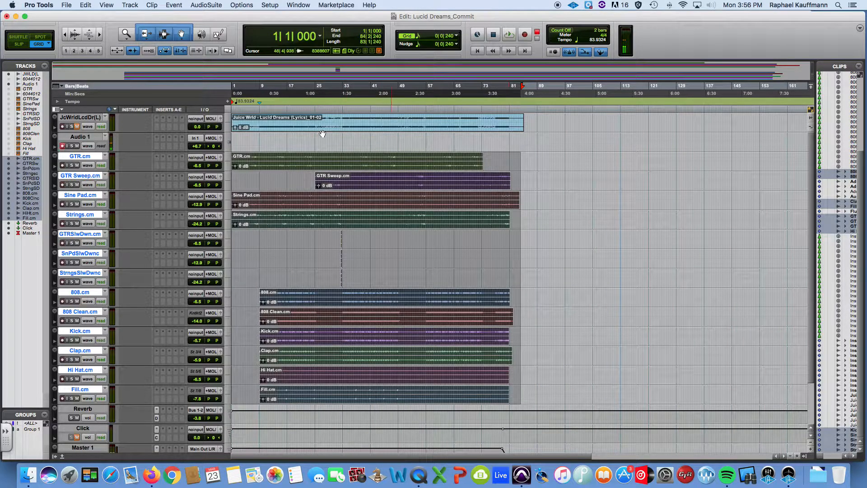
{"action": "left_click", "coordinate": [84, 5]}
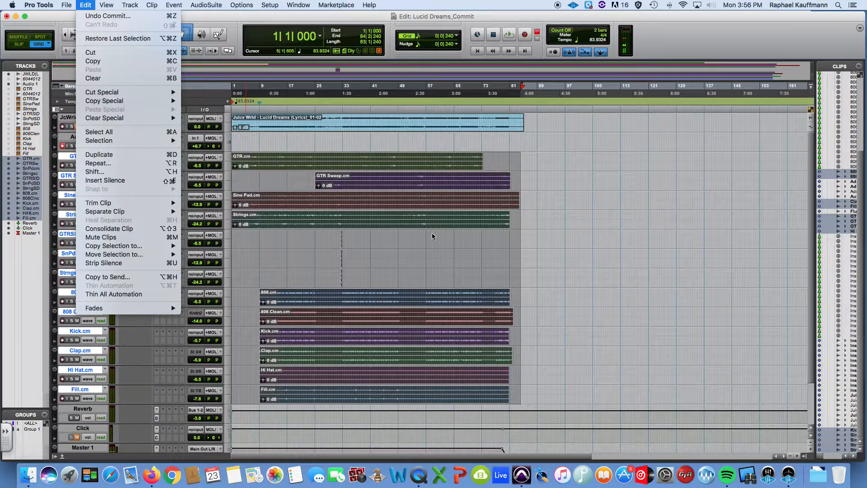
{"action": "left_click", "coordinate": [432, 252]}
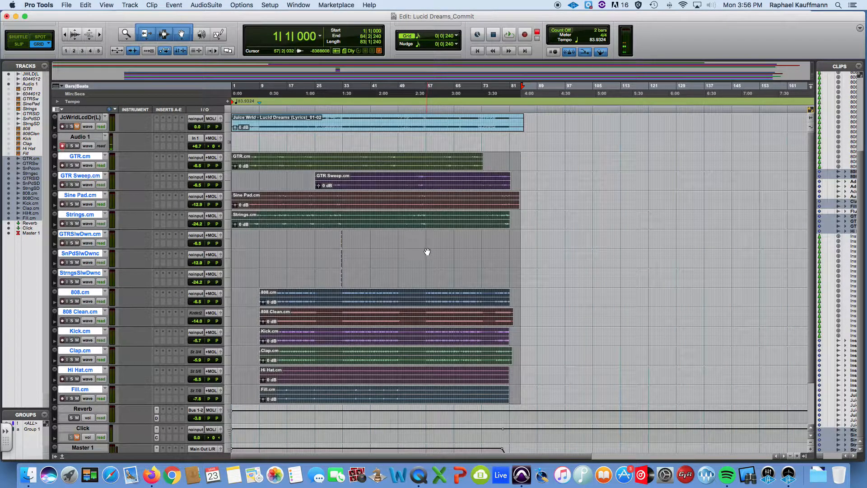
{"action": "key", "text": "alt+shift+3"}
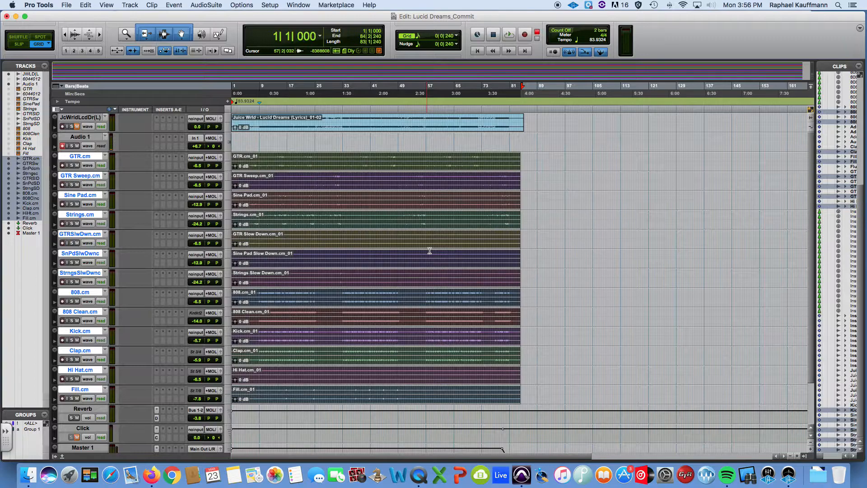
{"action": "left_click", "coordinate": [622, 284]}
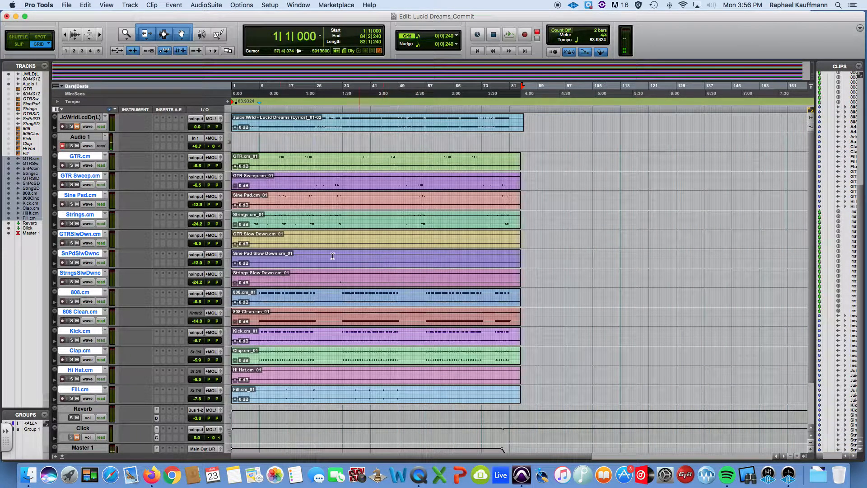
Step: Enlarge the audio waveform display vertically on the tracks
{"action": "left_click", "coordinate": [224, 238]}
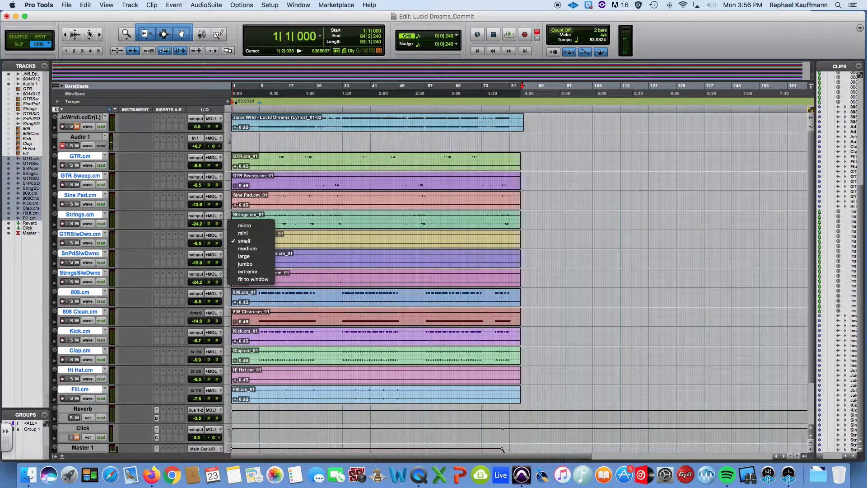
{"action": "left_click", "coordinate": [80, 33]}
{"action": "left_click", "coordinate": [79, 33]}
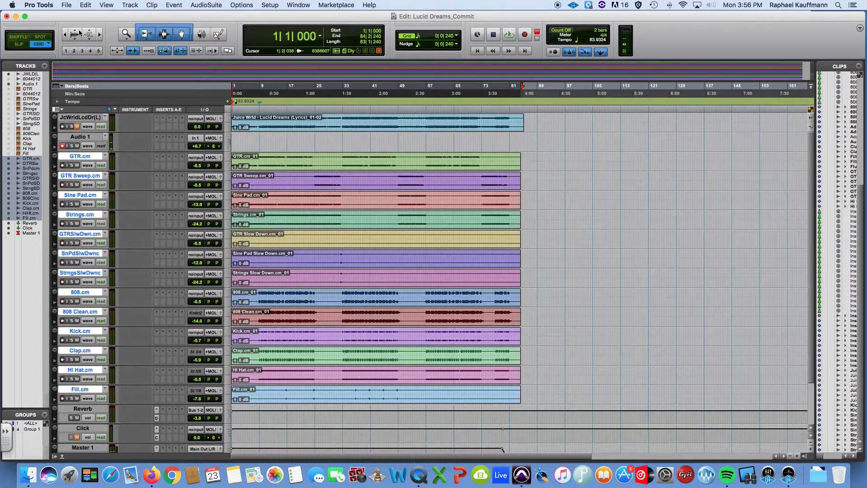
Step: Play back the committed tracks from about bar 31 through the slow-down section
{"action": "left_click", "coordinate": [338, 238]}
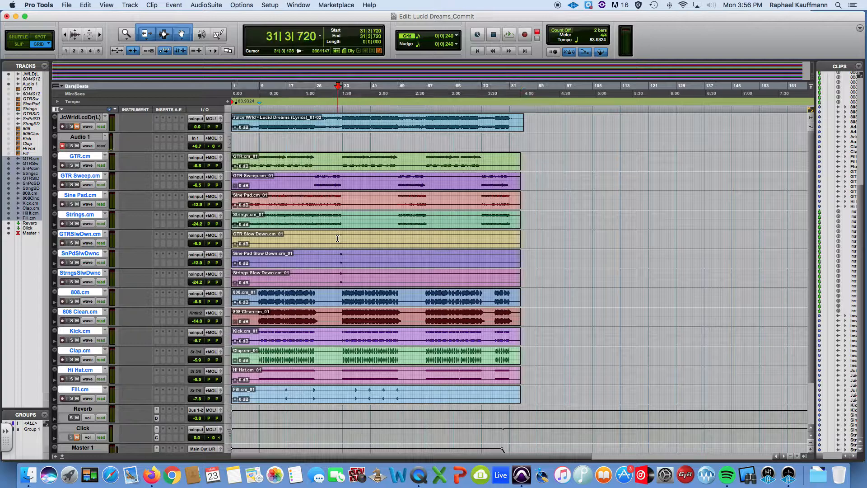
{"action": "key", "text": "space"}
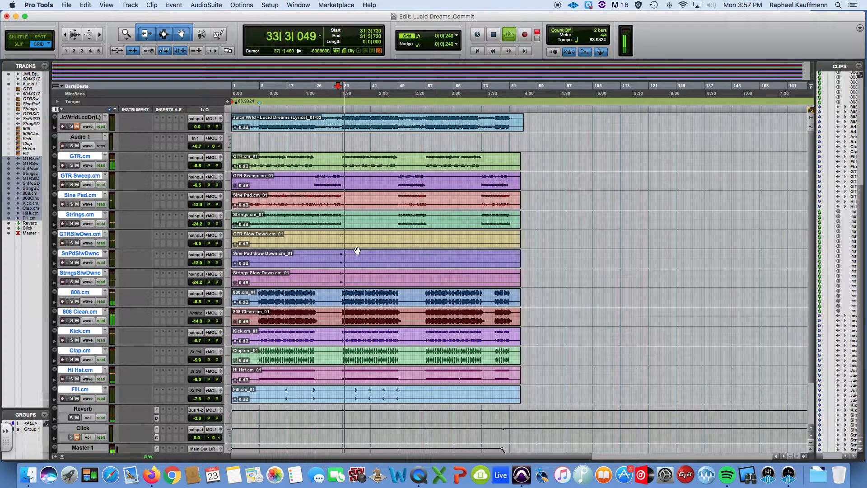
{"action": "scroll", "coordinate": [357, 251], "scroll_direction": "down", "scroll_amount": 1}
{"action": "key", "text": "space"}
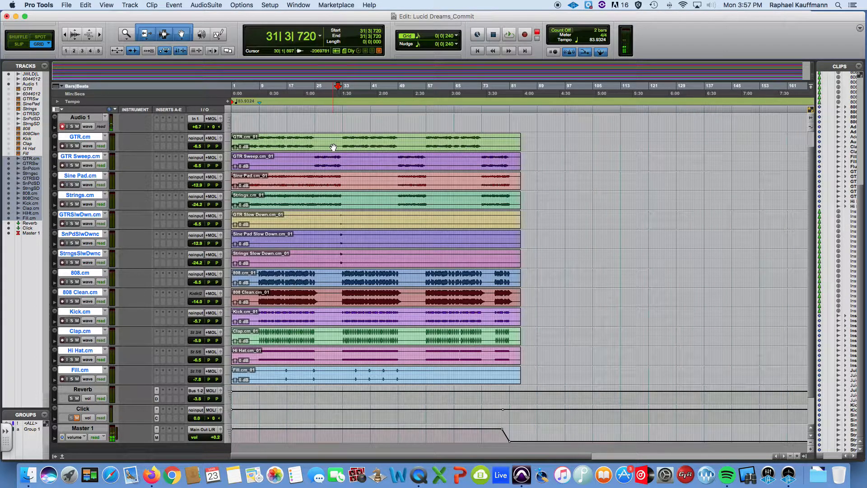
Step: Select all thirteen consolidated clips, from GTR.cm_01 down to Fill.cm_01
{"action": "left_click", "coordinate": [356, 146]}
{"action": "left_click", "coordinate": [364, 166], "text": "shift"}
{"action": "left_click", "coordinate": [370, 186], "text": "shift"}
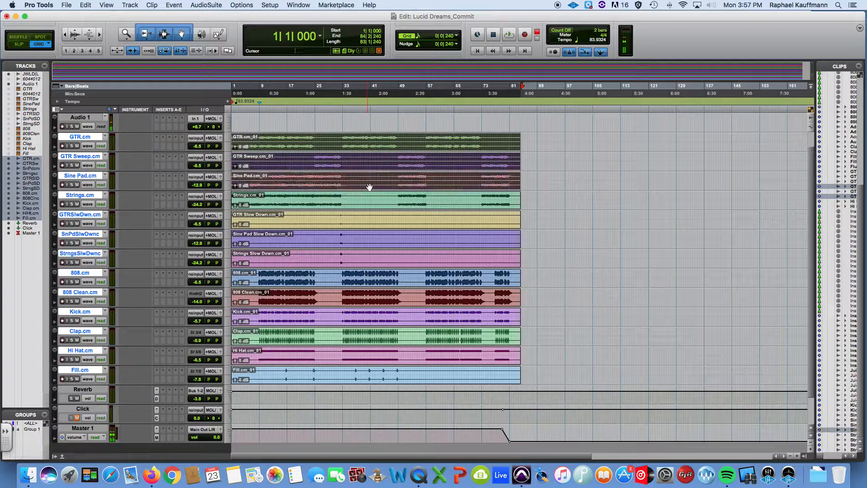
{"action": "left_click", "coordinate": [371, 201], "text": "shift"}
{"action": "left_click", "coordinate": [375, 221], "text": "shift"}
{"action": "left_click", "coordinate": [378, 240], "text": "shift"}
{"action": "left_click", "coordinate": [383, 259], "text": "shift"}
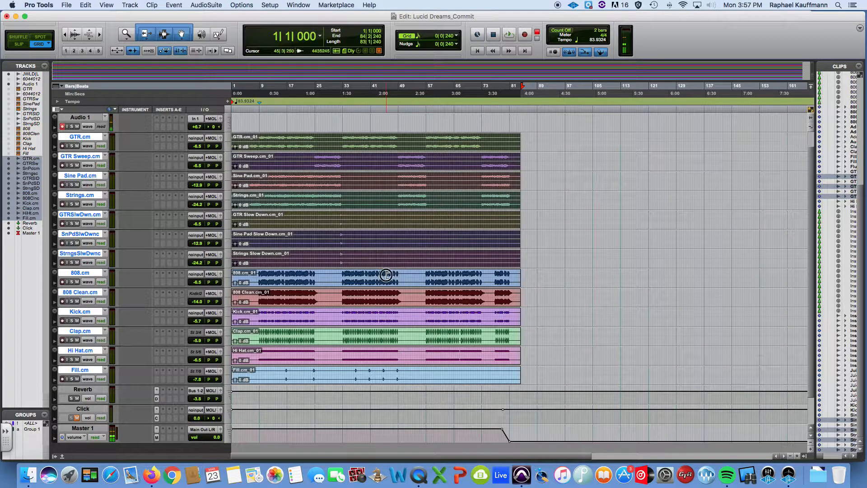
{"action": "left_click", "coordinate": [386, 275], "text": "shift"}
{"action": "left_click", "coordinate": [386, 298], "text": "shift"}
{"action": "left_click", "coordinate": [383, 320], "text": "shift"}
{"action": "left_click", "coordinate": [381, 339], "text": "shift"}
{"action": "left_click", "coordinate": [380, 358], "text": "shift"}
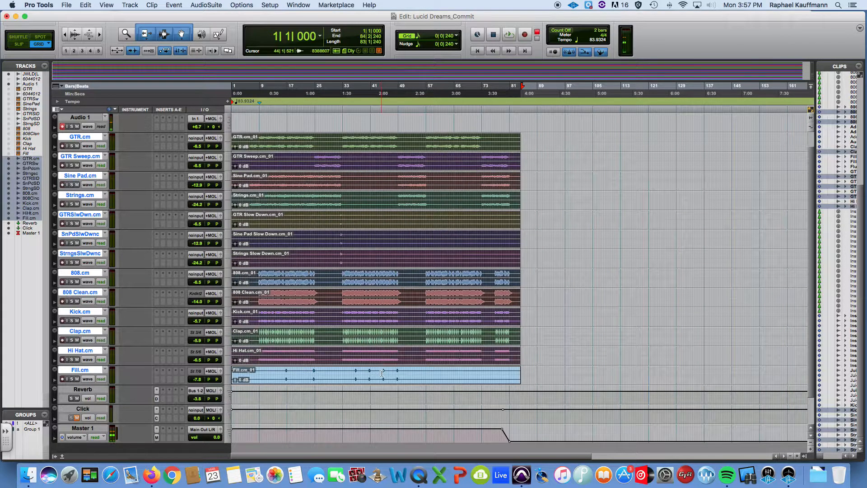
{"action": "left_click", "coordinate": [382, 373], "text": "shift"}
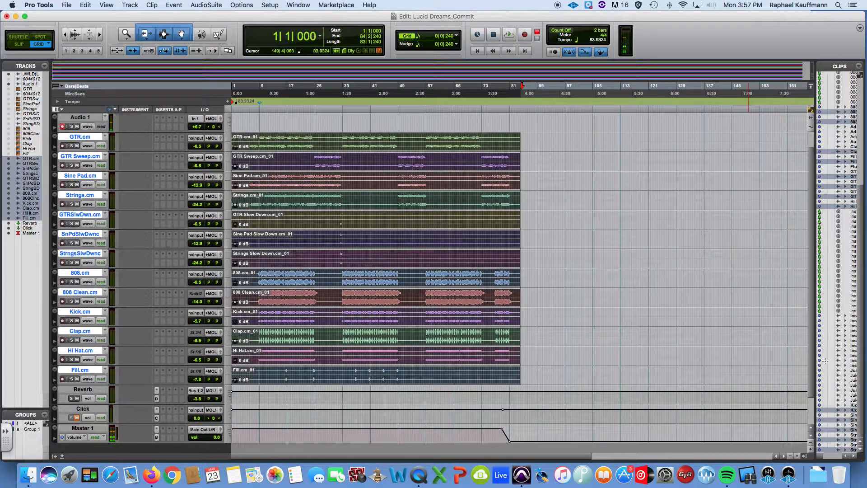
Step: Start exporting the selected consolidated clips as files, with the export format set to Interleaved
{"action": "left_click", "coordinate": [807, 454]}
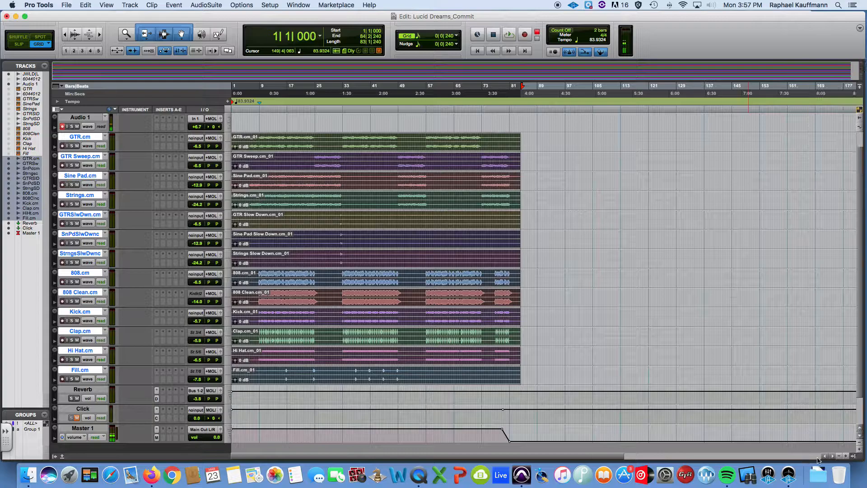
{"action": "left_click", "coordinate": [852, 456]}
{"action": "left_click", "coordinate": [858, 67]}
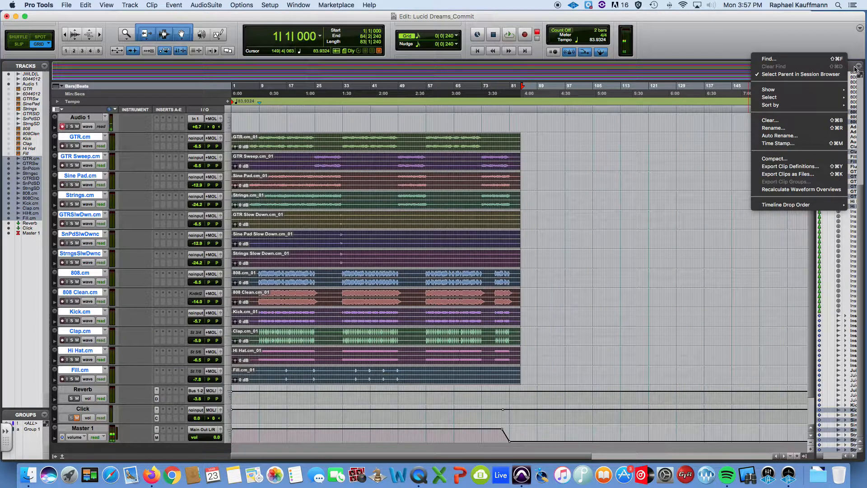
{"action": "left_click", "coordinate": [792, 177]}
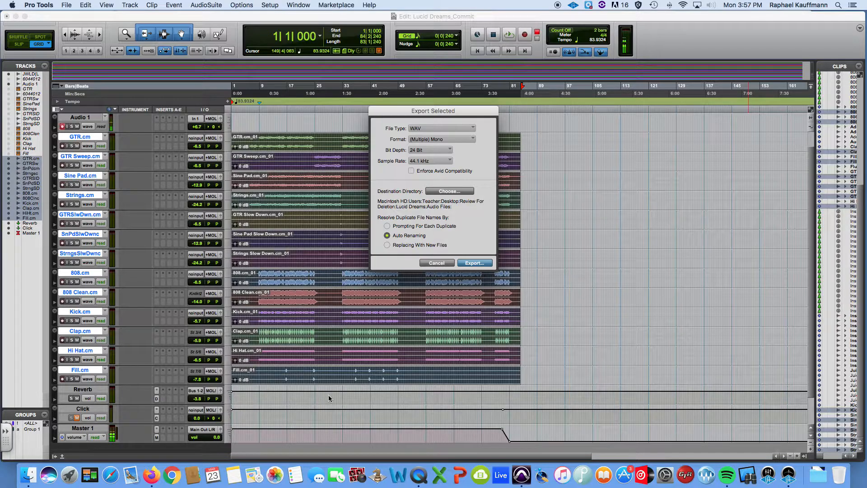
{"action": "left_click", "coordinate": [435, 139]}
{"action": "left_click", "coordinate": [435, 150]}
{"action": "left_click", "coordinate": [434, 139]}
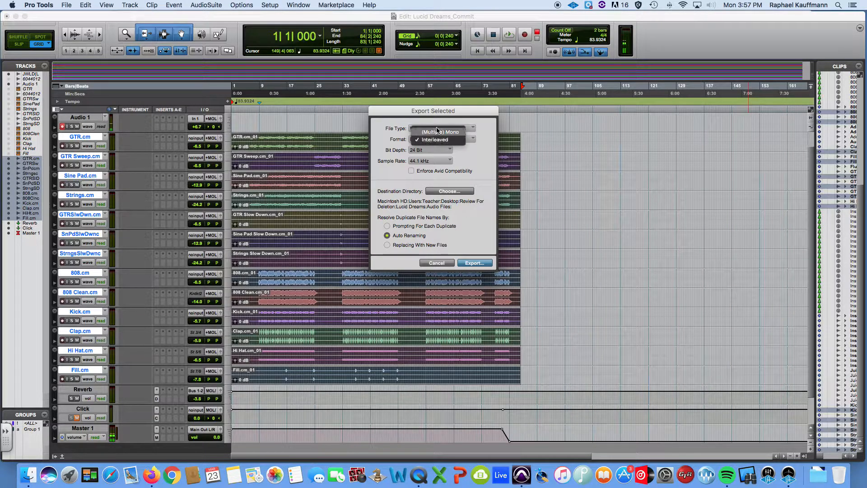
{"action": "left_click", "coordinate": [459, 141]}
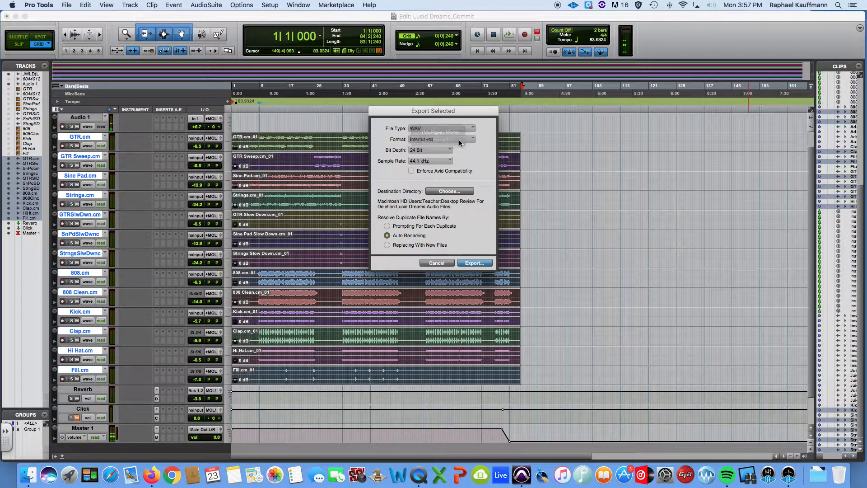
Step: Create a "Lucasi Stems" folder on the Desktop as the destination directory and export the clips into it
{"action": "left_click", "coordinate": [446, 193]}
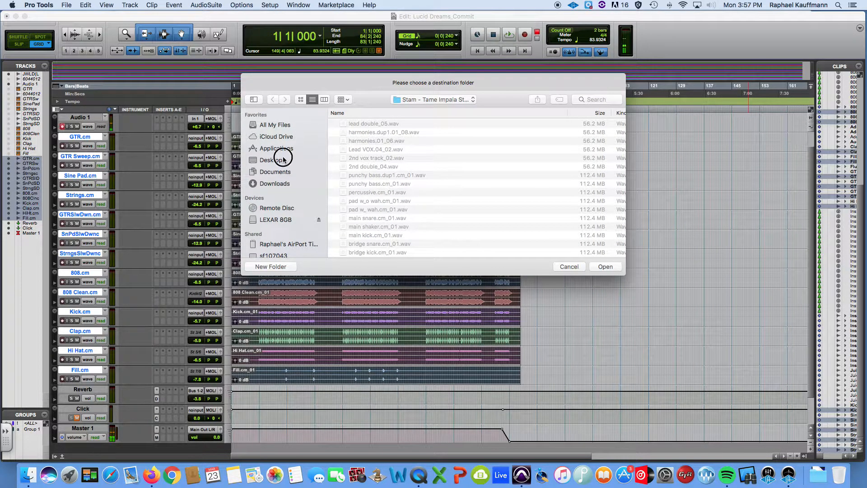
{"action": "left_click", "coordinate": [286, 161]}
{"action": "left_click", "coordinate": [276, 267]}
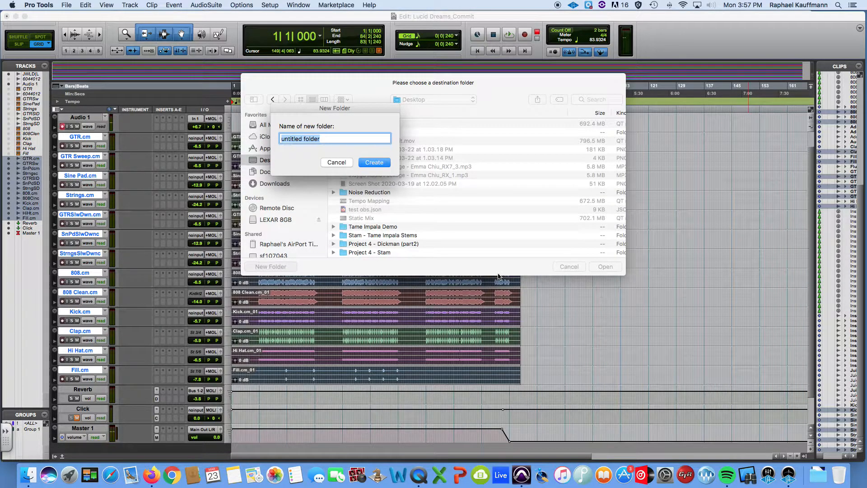
{"action": "type", "text": "ucasi"}
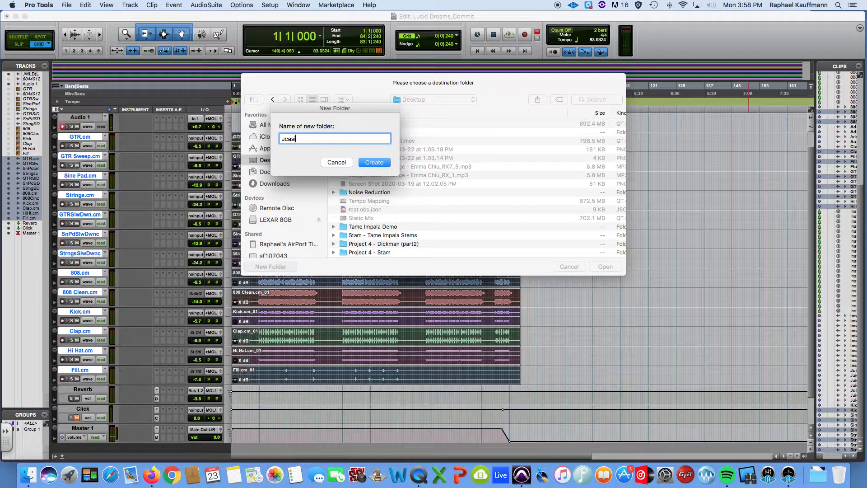
{"action": "key", "text": "BackSpace"}
{"action": "key", "text": "BackSpace"}
{"action": "key", "text": "BackSpace"}
{"action": "type", "text": "Lucasi Stems"}
{"action": "left_click", "coordinate": [372, 162]}
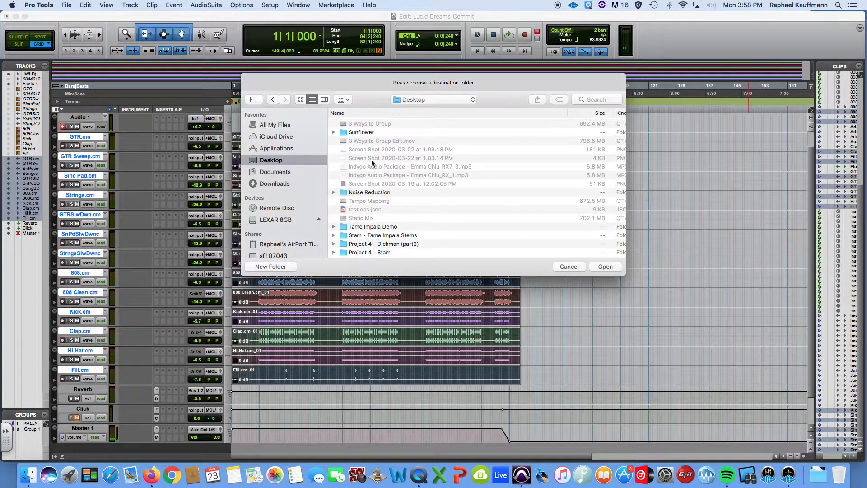
{"action": "left_click", "coordinate": [605, 266]}
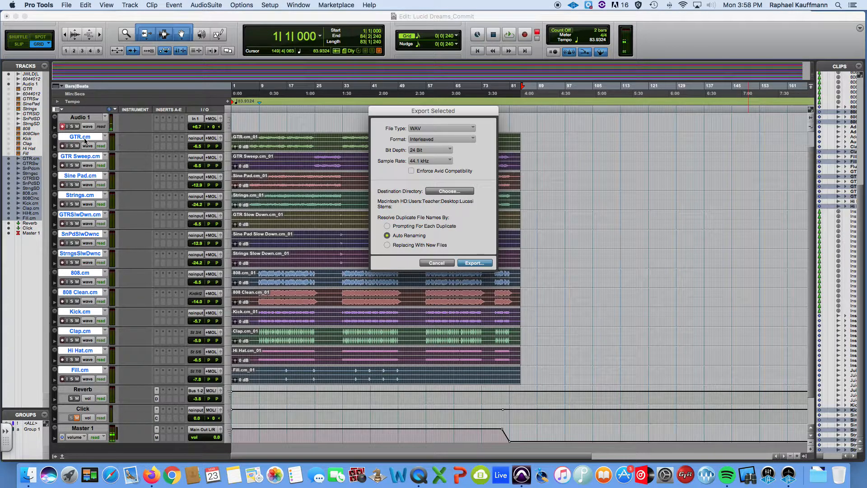
{"action": "left_click", "coordinate": [472, 263]}
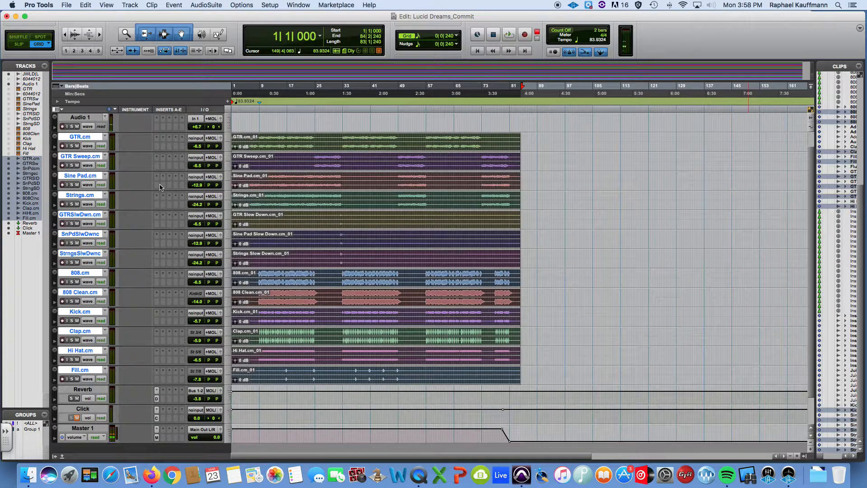
Step: Hide Pro Tools, move the Lucasi Stems folder to a clear area of the desktop, and open it
{"action": "left_click", "coordinate": [39, 5]}
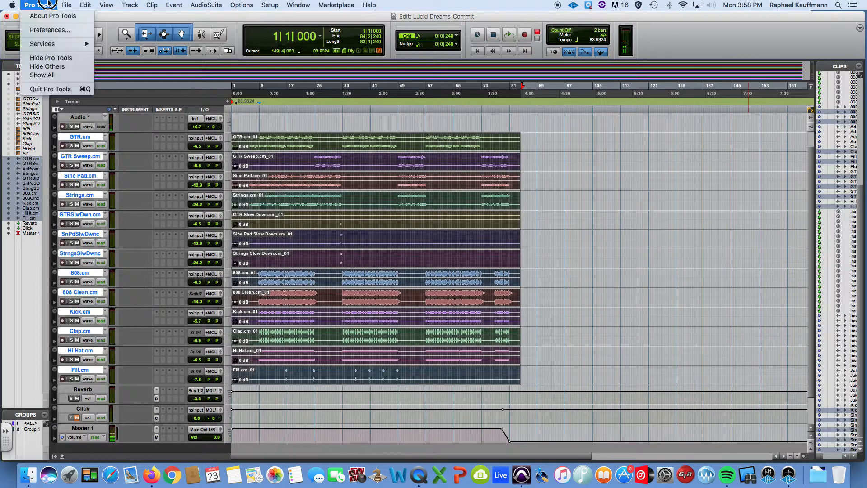
{"action": "left_click", "coordinate": [65, 59]}
{"action": "left_click", "coordinate": [263, 80]}
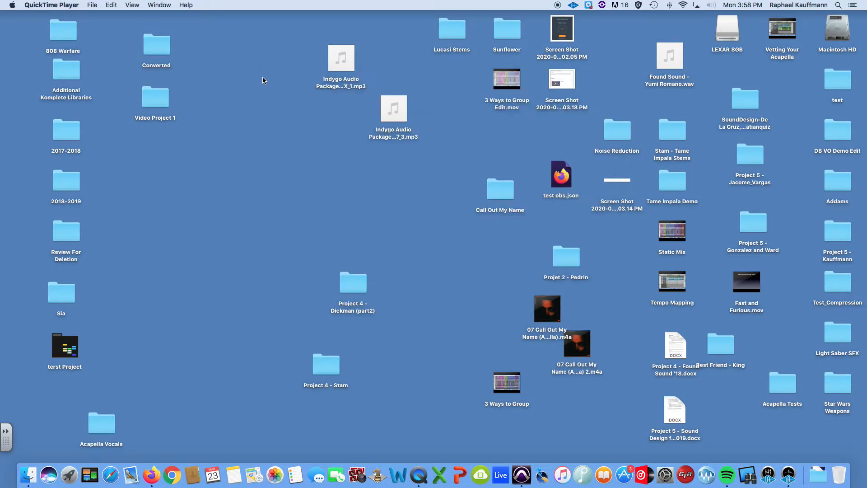
{"action": "left_click_drag", "start_coordinate": [457, 37], "coordinate": [297, 196]}
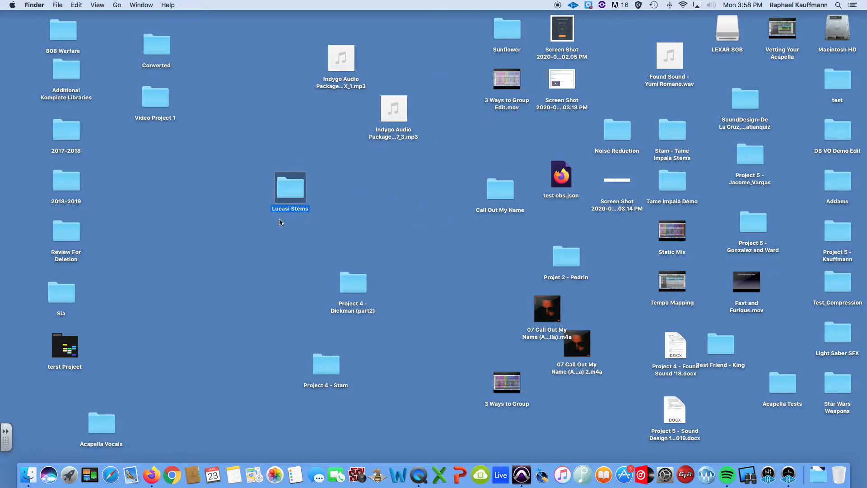
{"action": "double_click", "coordinate": [292, 187]}
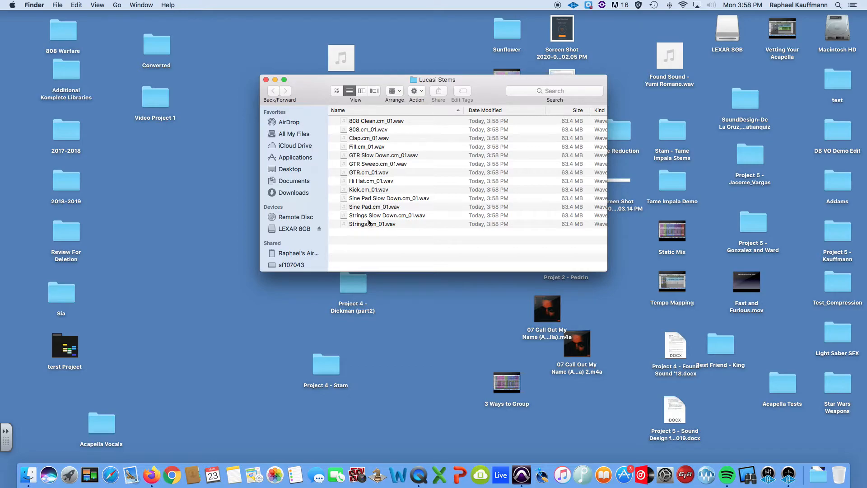
Step: Preview the exported 808 Clean.cm_01.wav file to check its length
{"action": "left_click", "coordinate": [360, 121]}
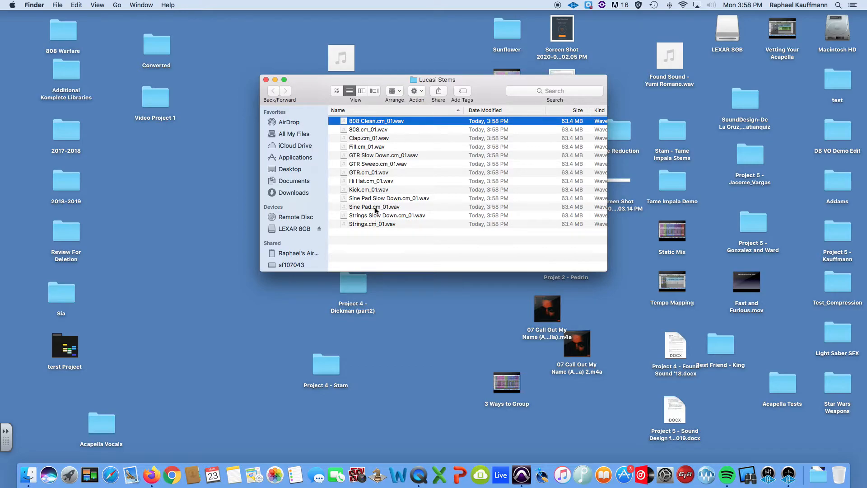
{"action": "key", "text": "space"}
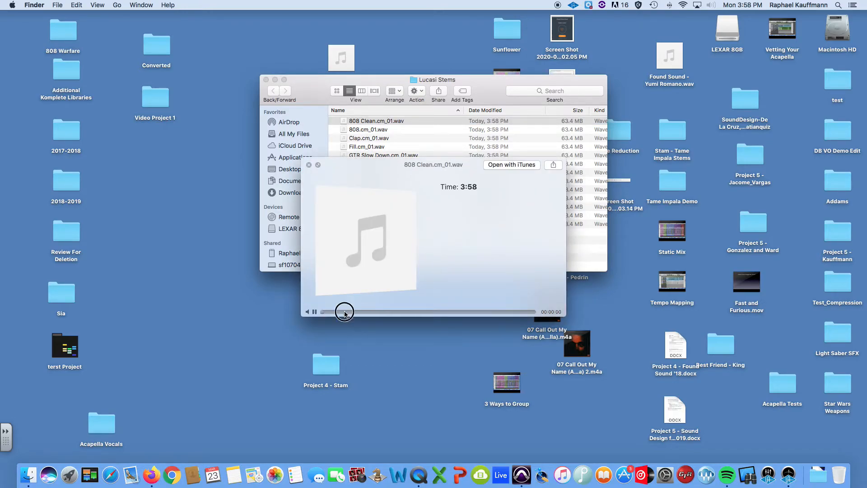
{"action": "left_click", "coordinate": [309, 165]}
Step: Quit QuickTime Player and name its unsaved screen recording "Lucasi Stem"
{"action": "left_click", "coordinate": [414, 476]}
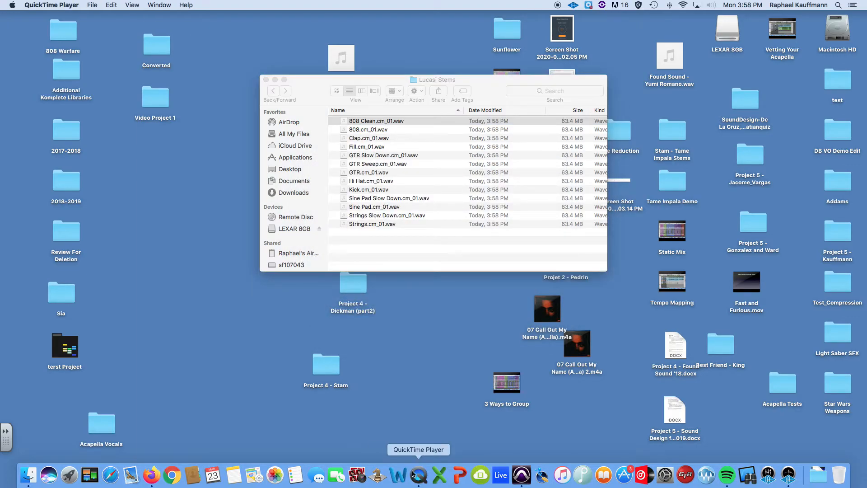
{"action": "left_click", "coordinate": [51, 5]}
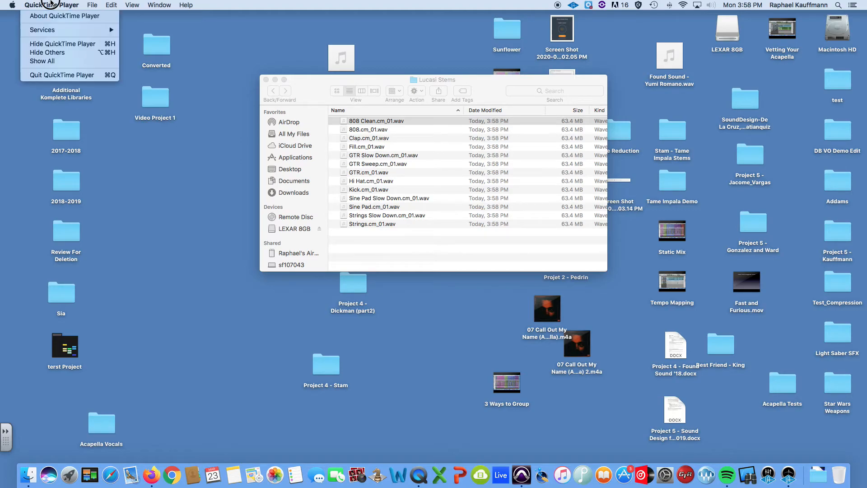
{"action": "left_click", "coordinate": [61, 77]}
{"action": "type", "text": "Lucasi Stem"}
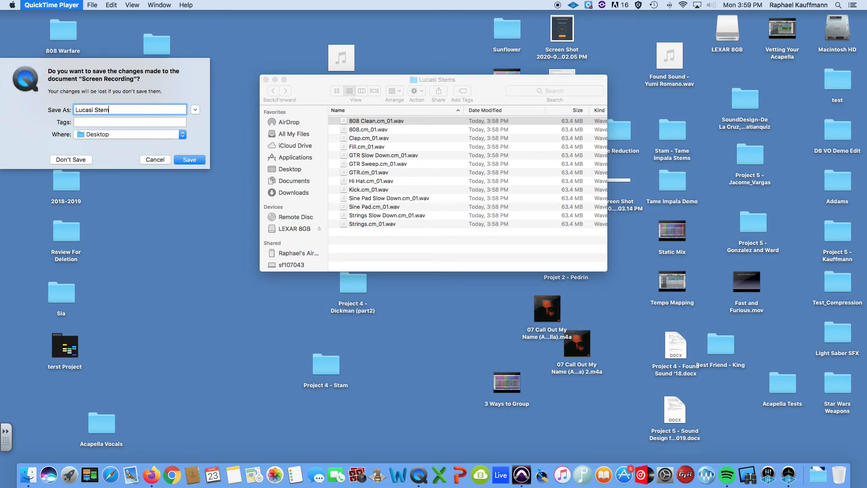